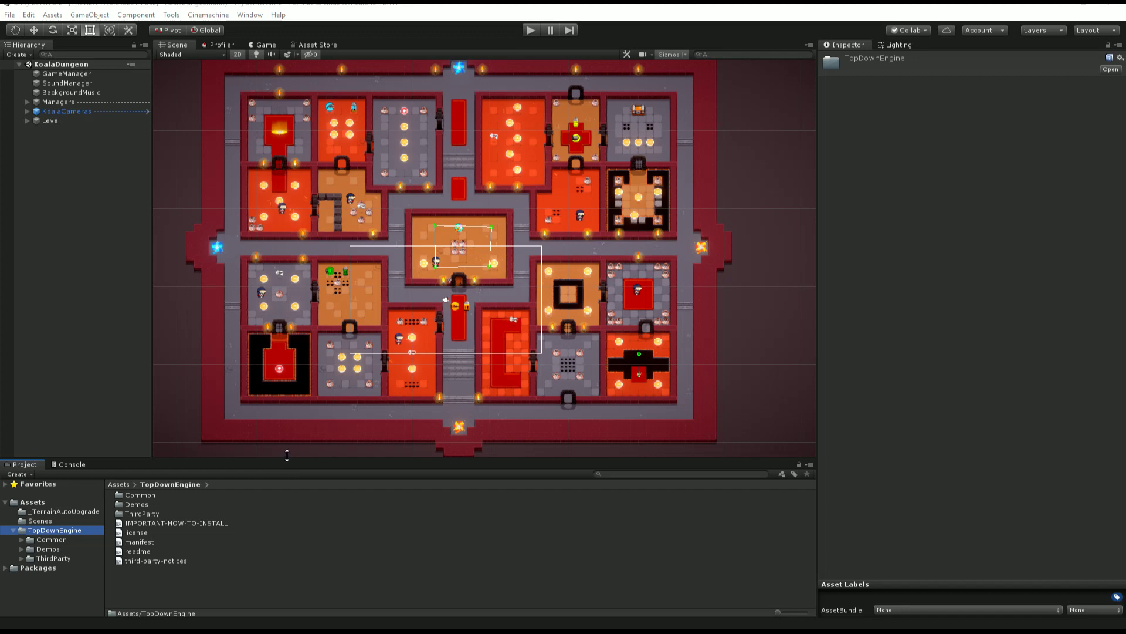
Step: Enlarge the Project panel above the Scene view and look inside the Assets Scenes folder
drag(287, 456, 301, 319)
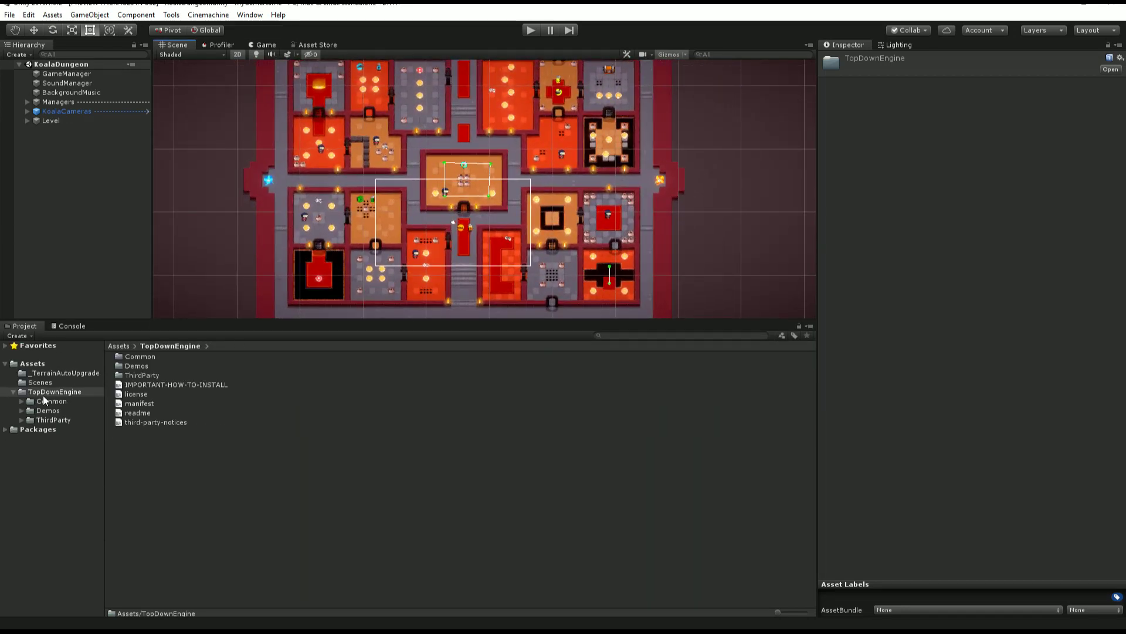
click(43, 364)
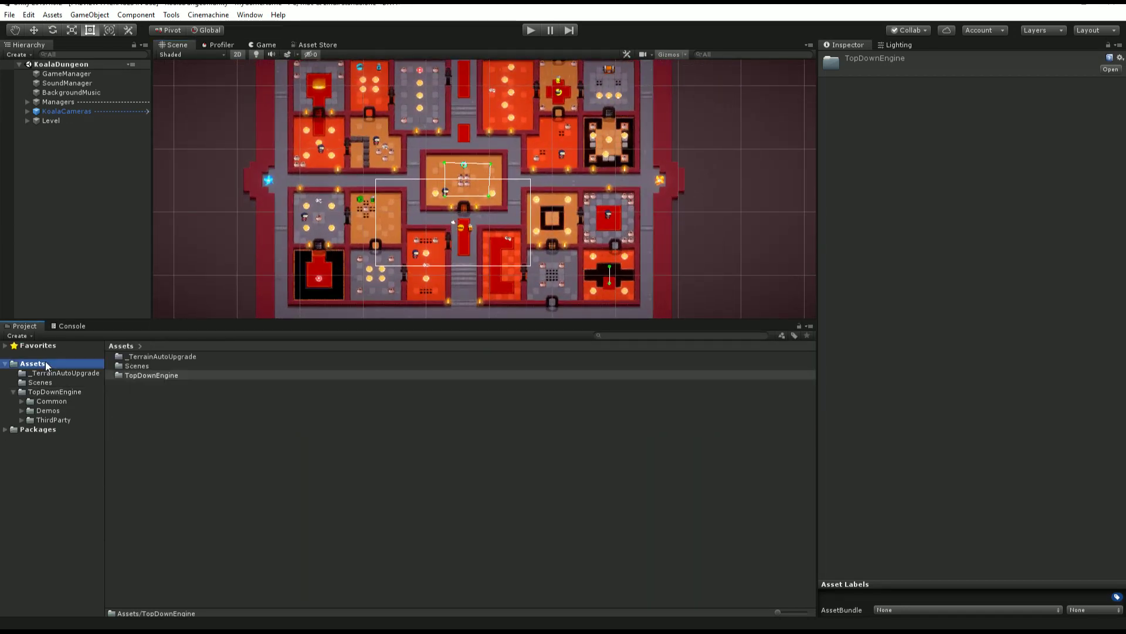
double_click(153, 364)
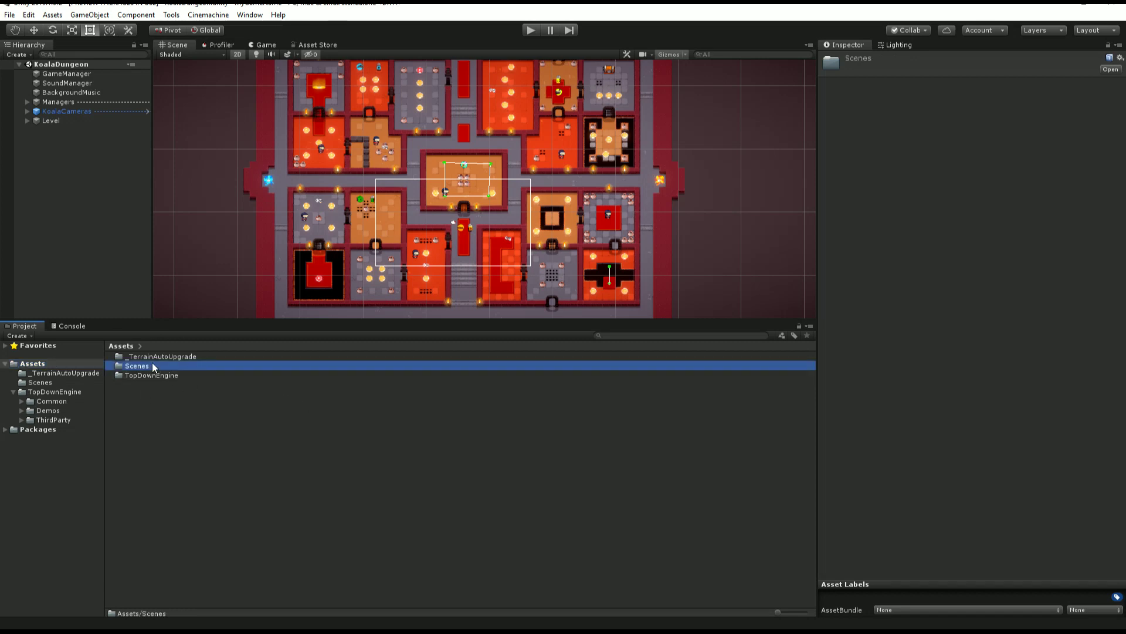
Step: Go back to Assets, open the TopDownEngine folder and select Common
click(54, 366)
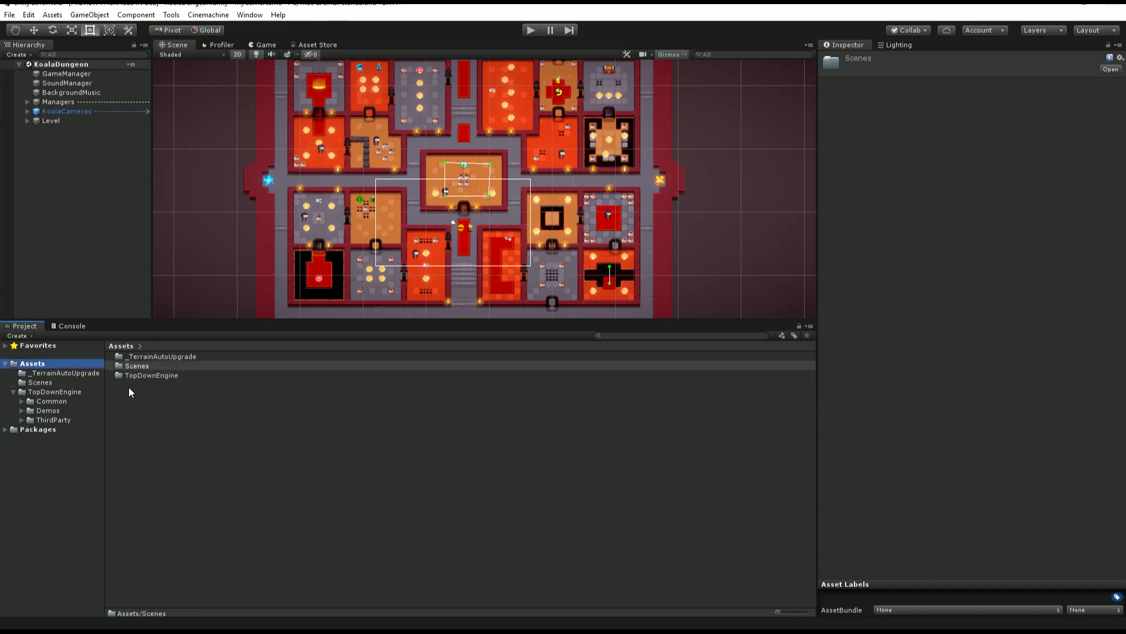
double_click(164, 375)
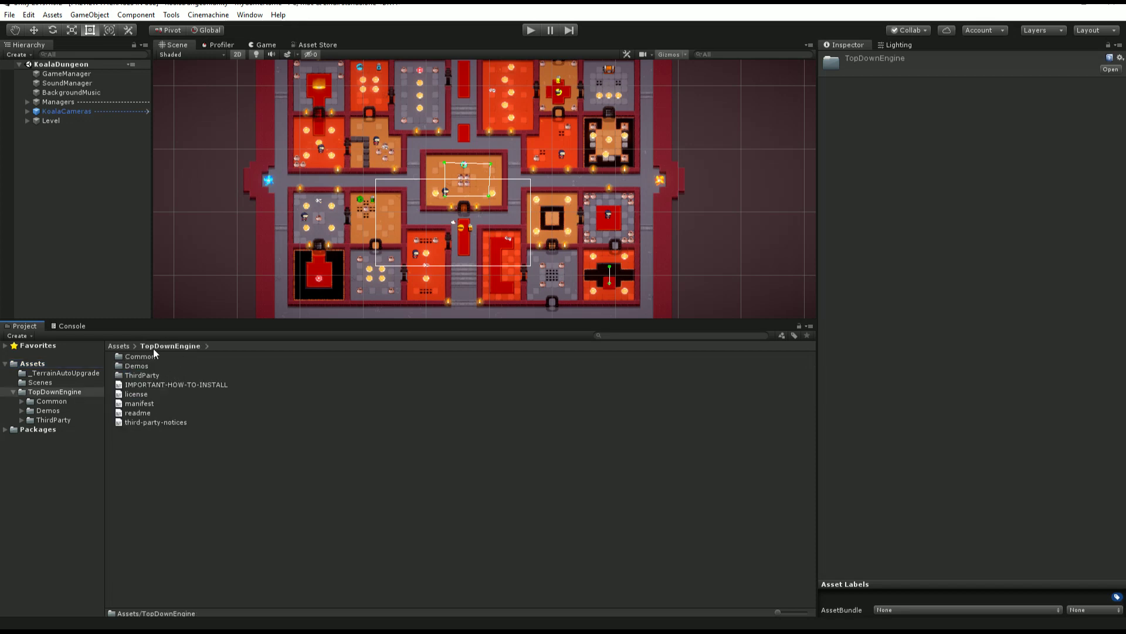
click(153, 358)
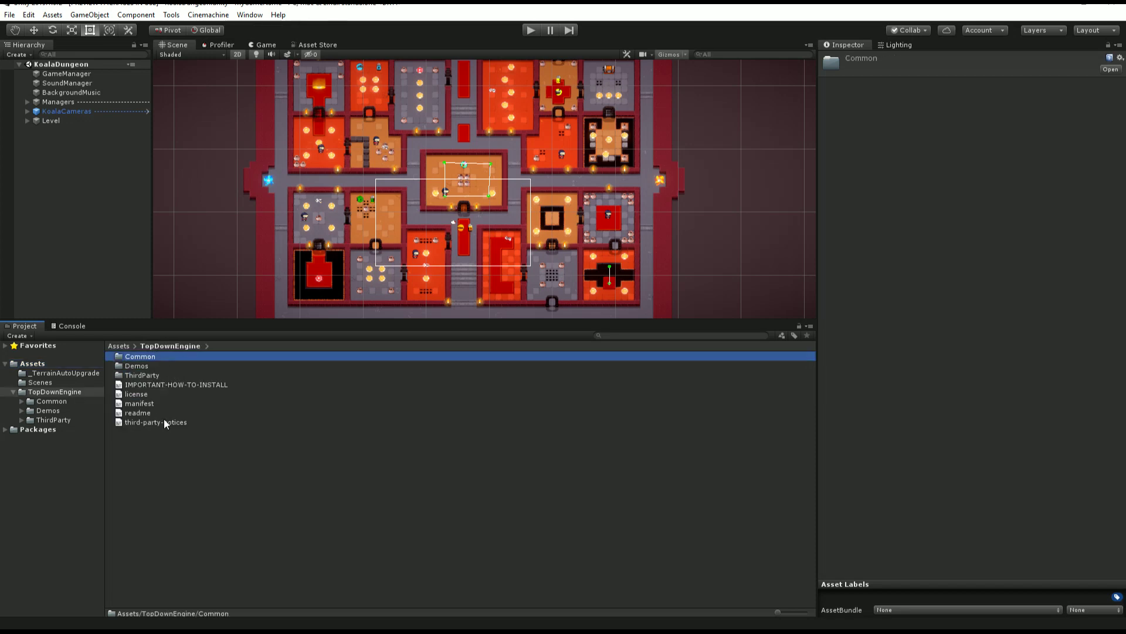
Step: Read IMPORTANT-HOW-TO-INSTALL, then the license, manifest, readme and third-party-notices in the Inspector
click(185, 385)
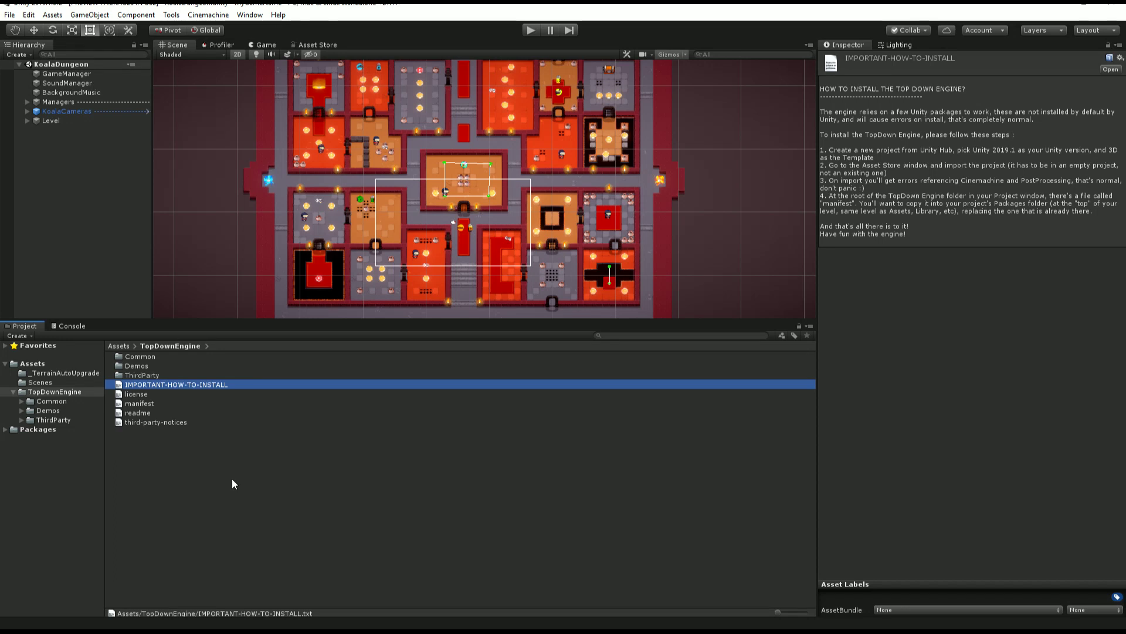
key(Down)
key(Down)
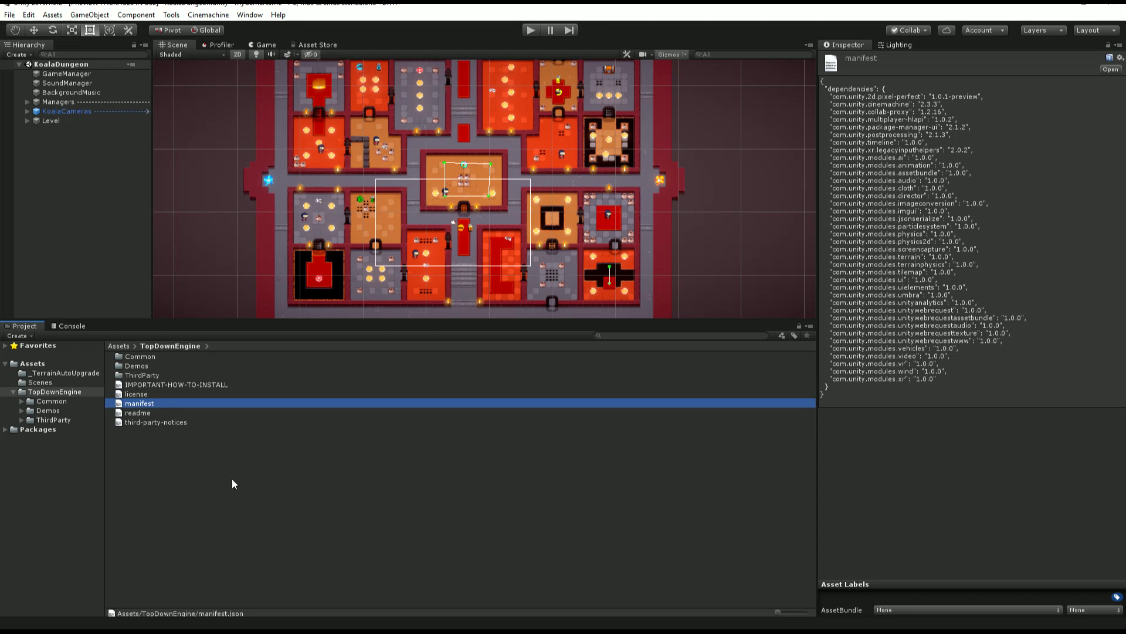
key(Down)
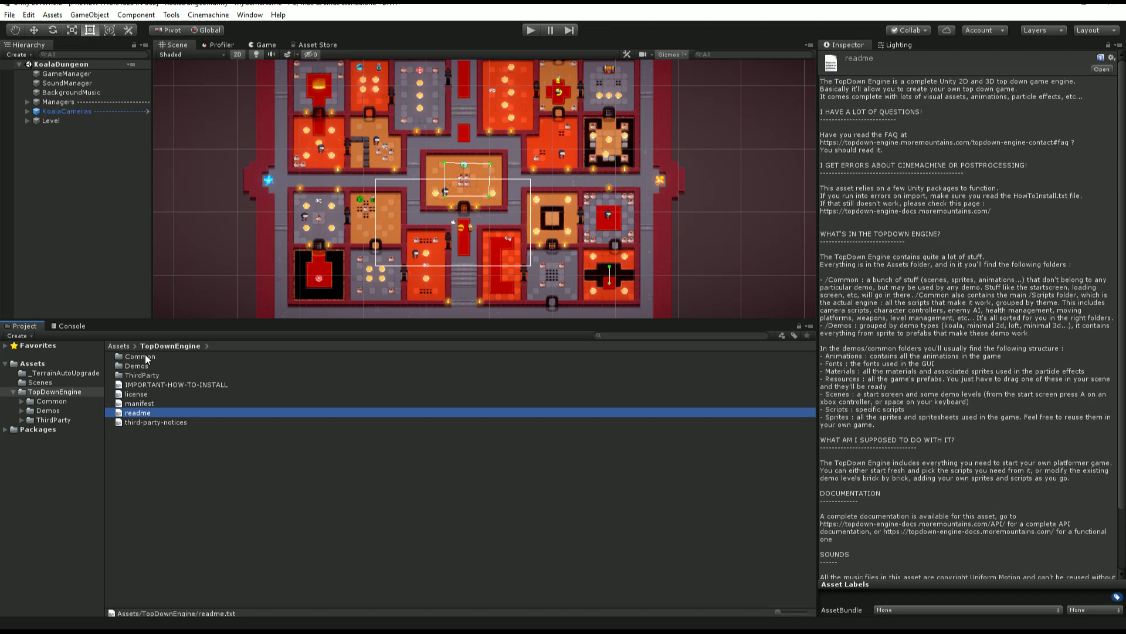
key(Down)
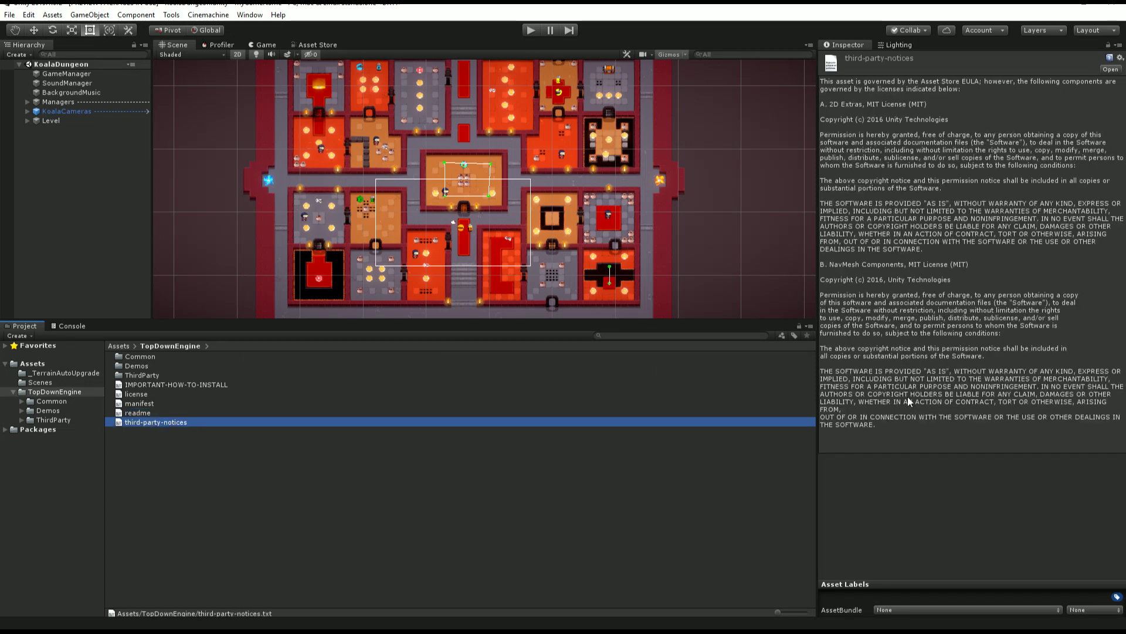
Step: Open Common and its Animations folder, then browse the Fonts and PhysicsMaterials folders
click(151, 360)
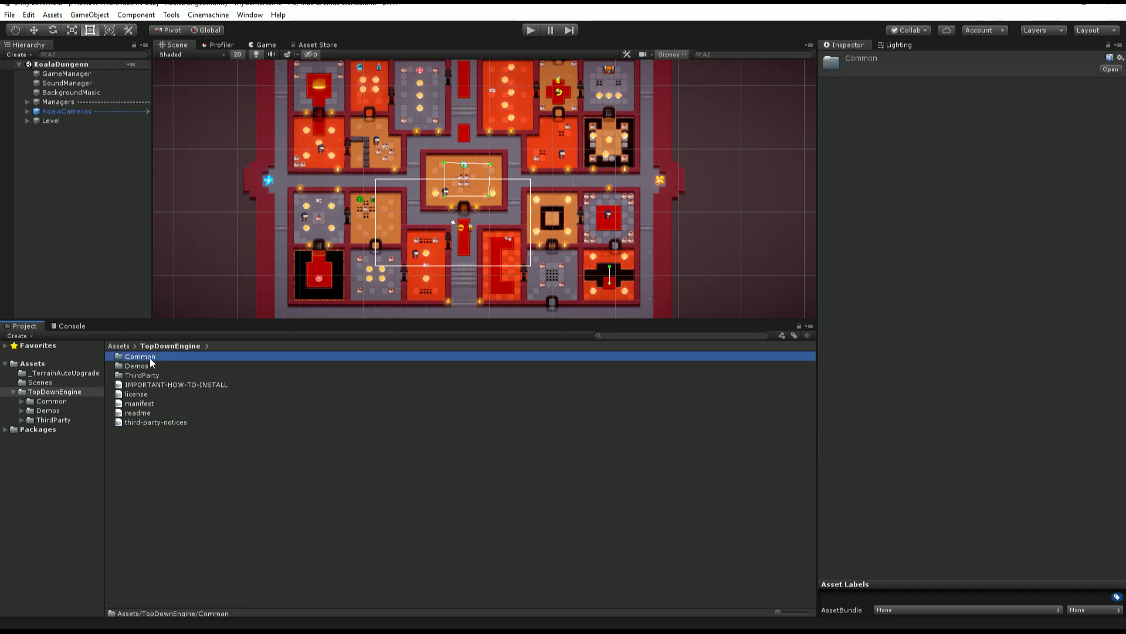
double_click(151, 359)
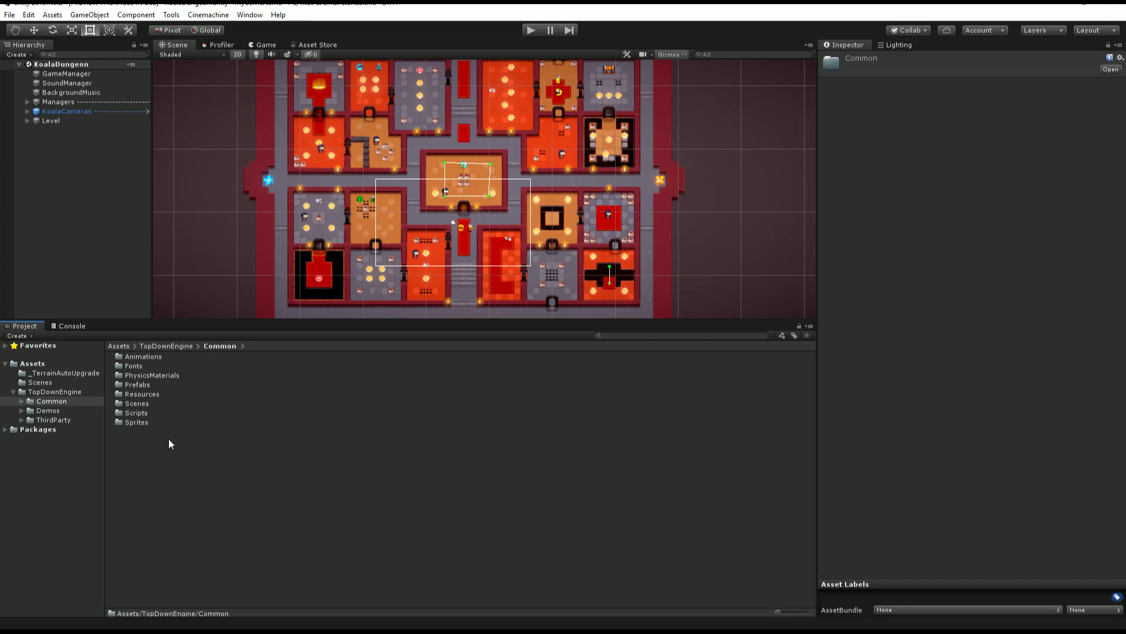
double_click(150, 356)
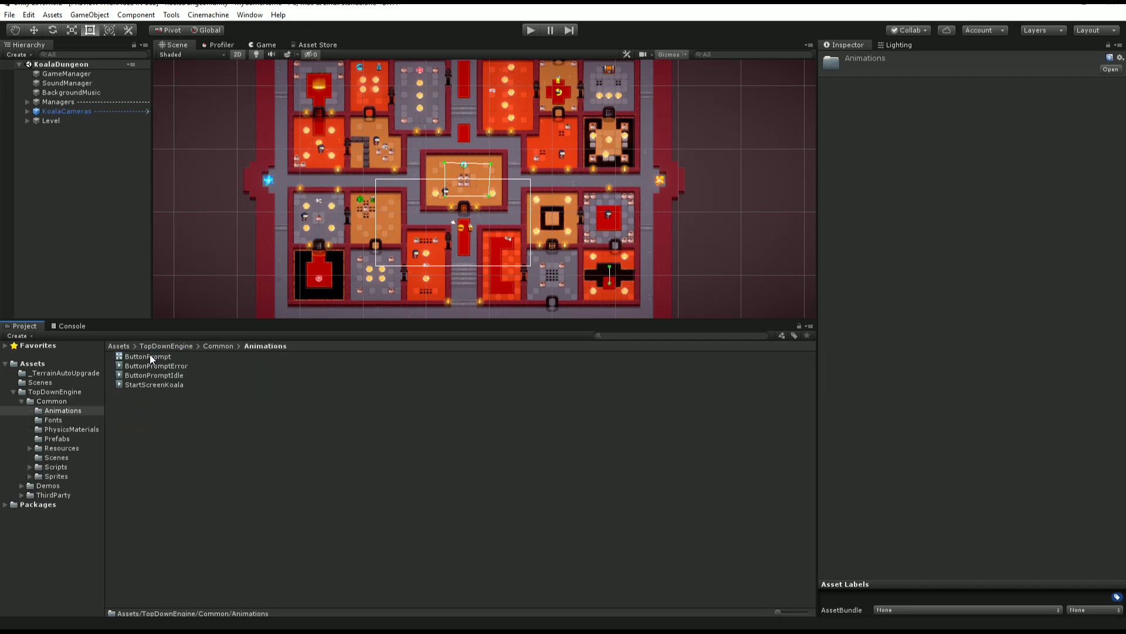
click(51, 422)
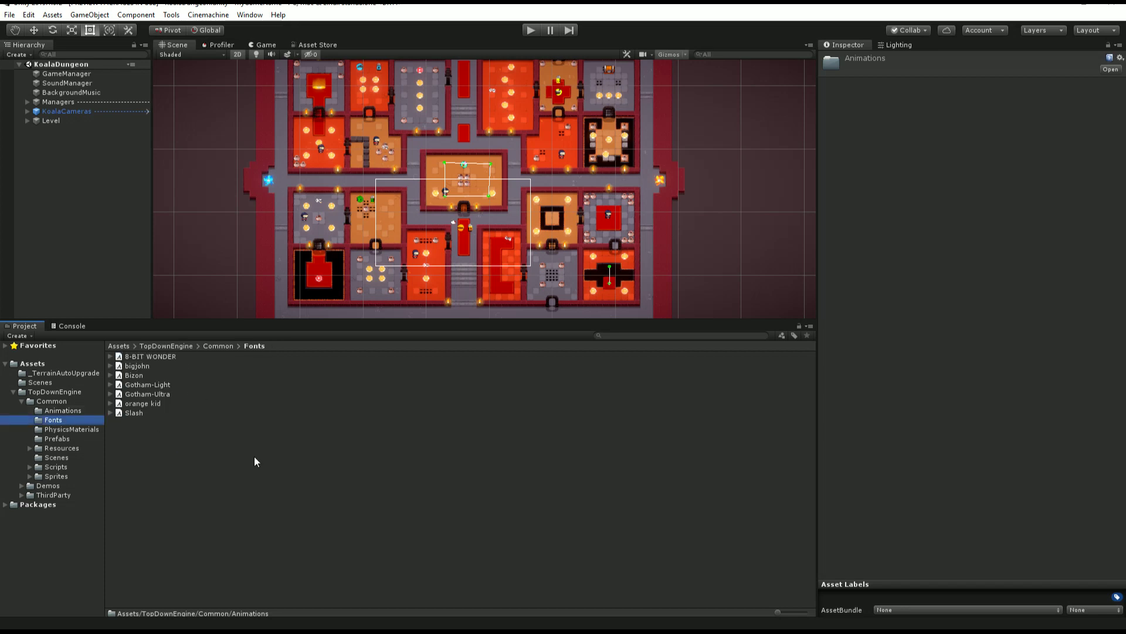
key(Down)
key(Down)
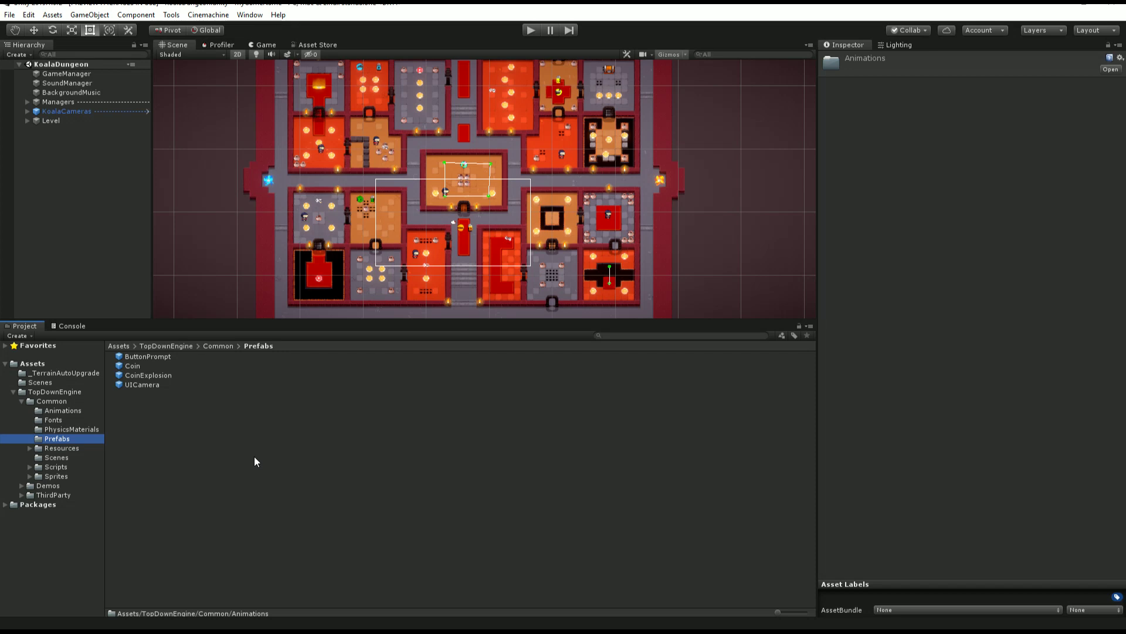
Step: Browse Resources and its Achievements subfolder, then move on to Common's Scenes folder
key(Down)
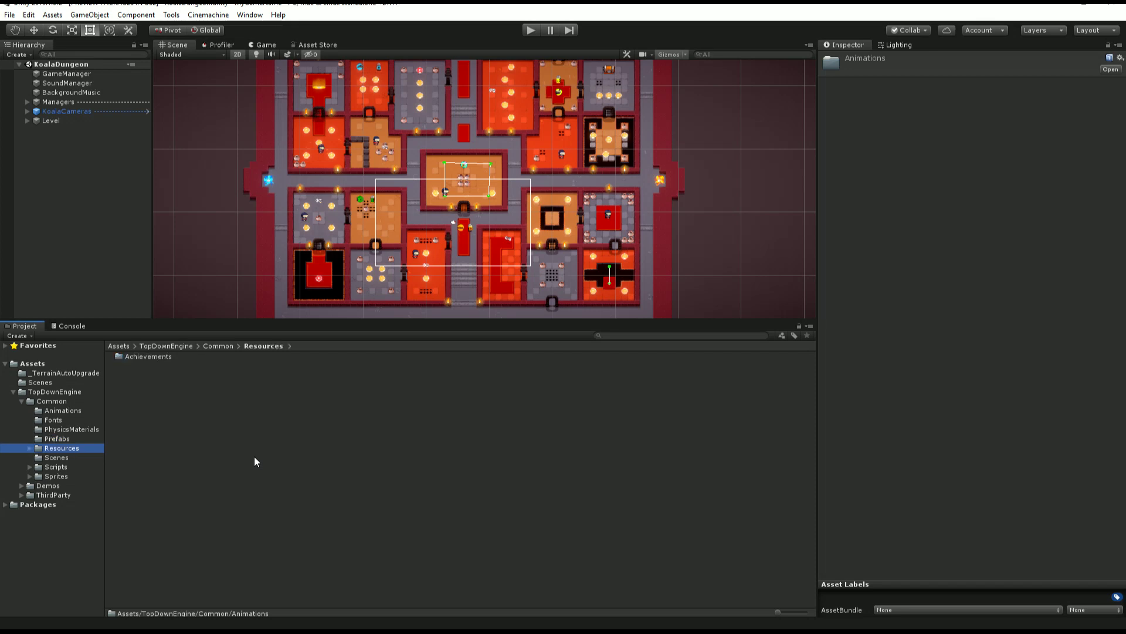
key(Right)
key(Down)
key(Left)
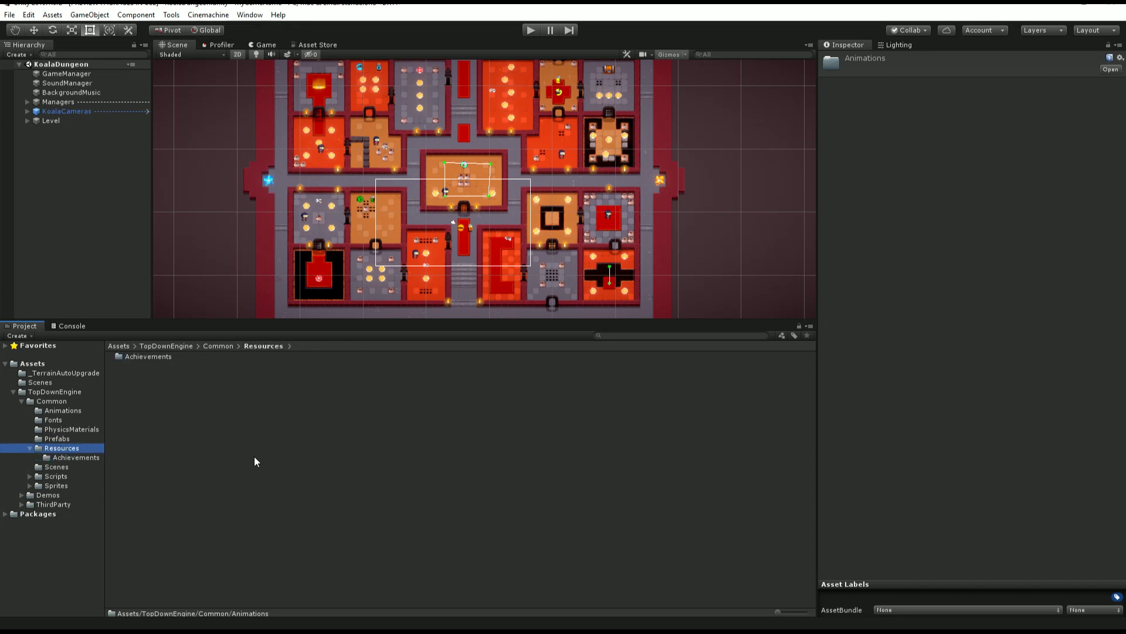
key(Left)
key(Down)
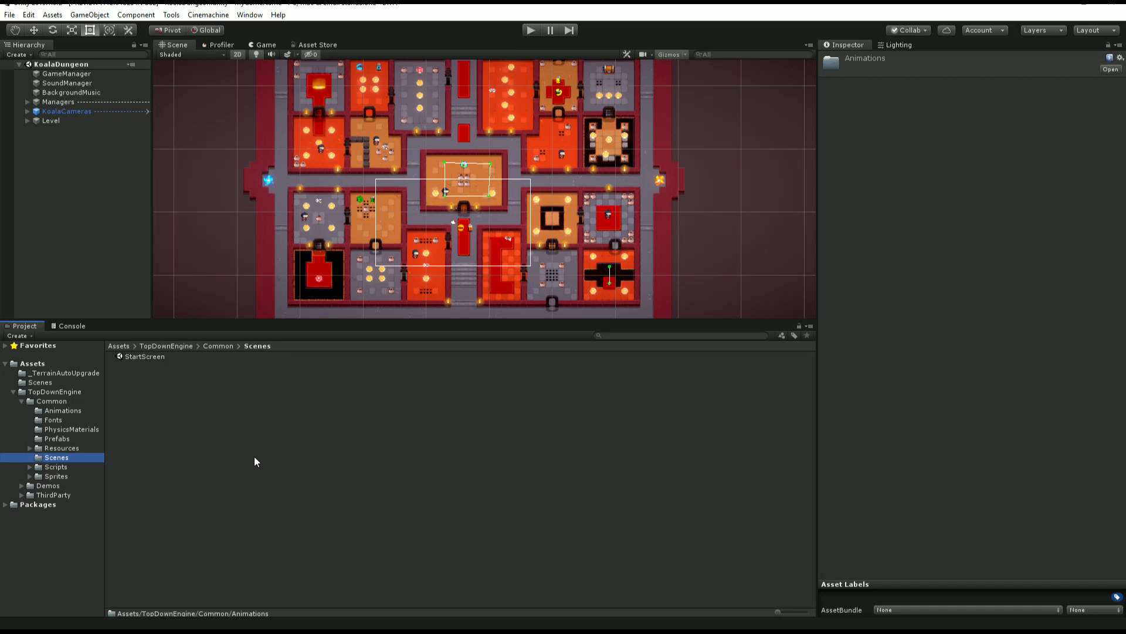
Step: Expand Scripts and browse Achievements, Camera, and Characters' CharacterAbilities, Core, Damage and Weapons folders
key(Down)
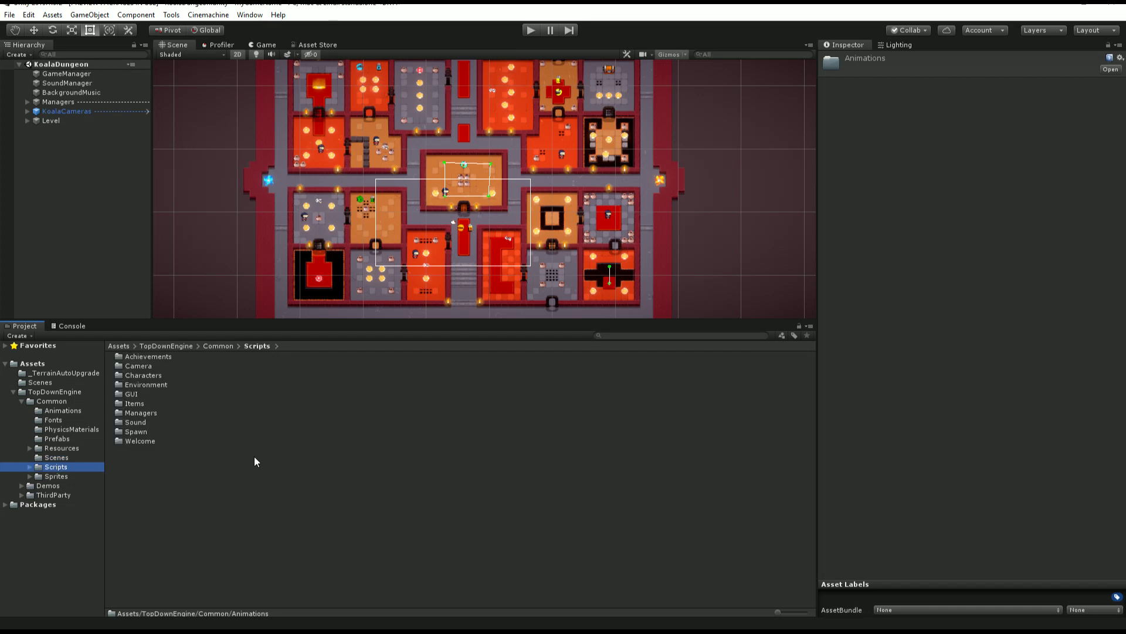
key(Right)
key(Down)
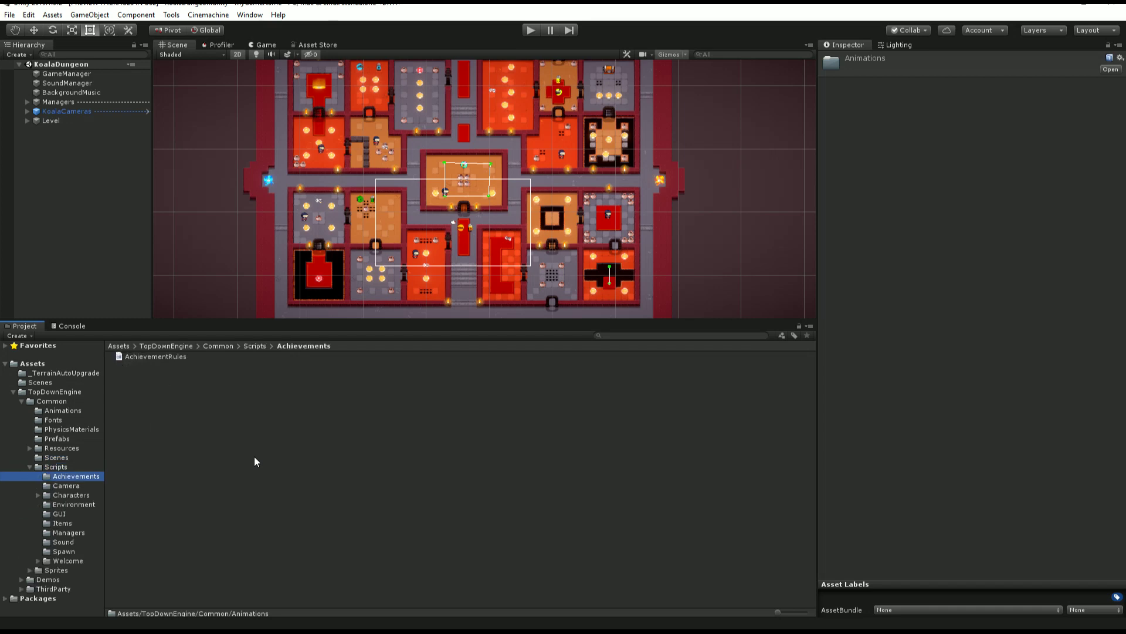
key(Down)
key(Down)
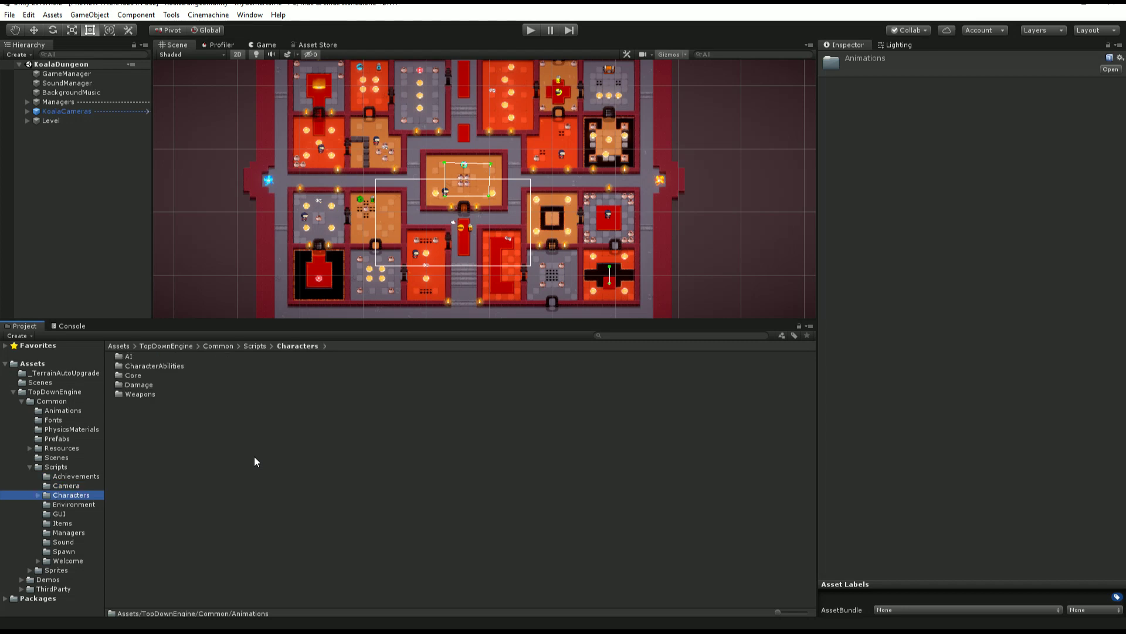
key(Right)
key(Down)
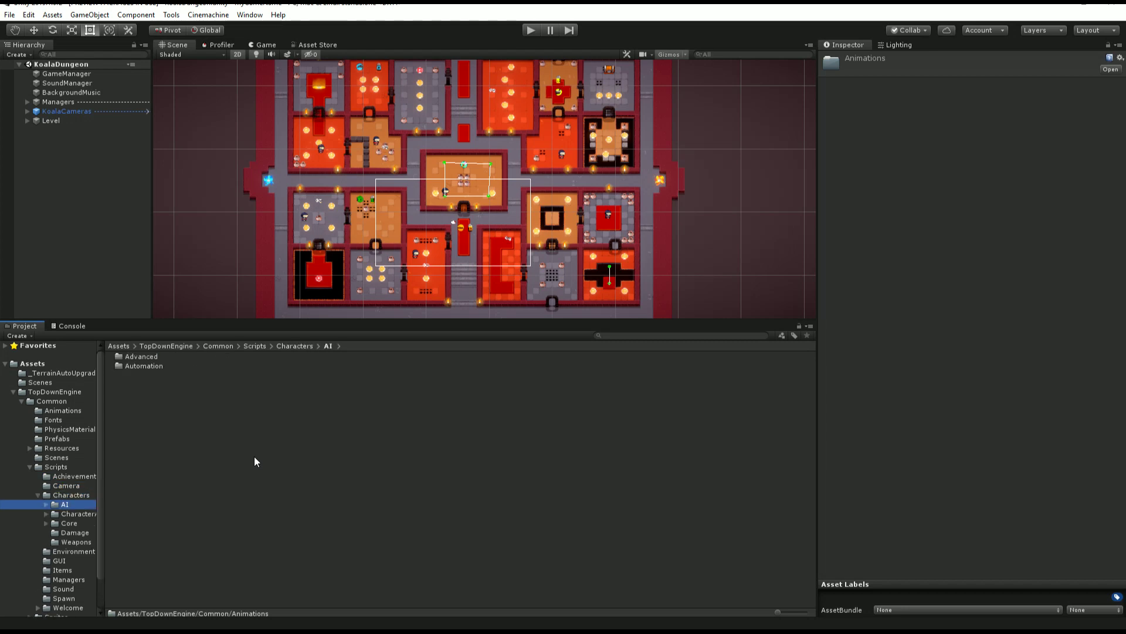
key(Up)
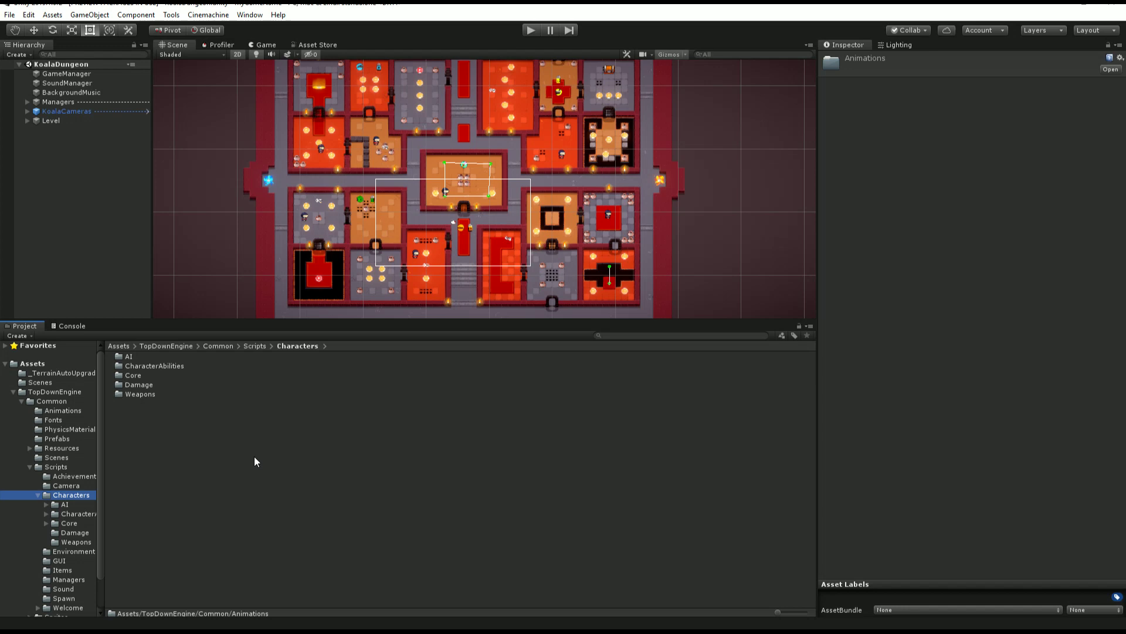
key(Down)
key(Down)
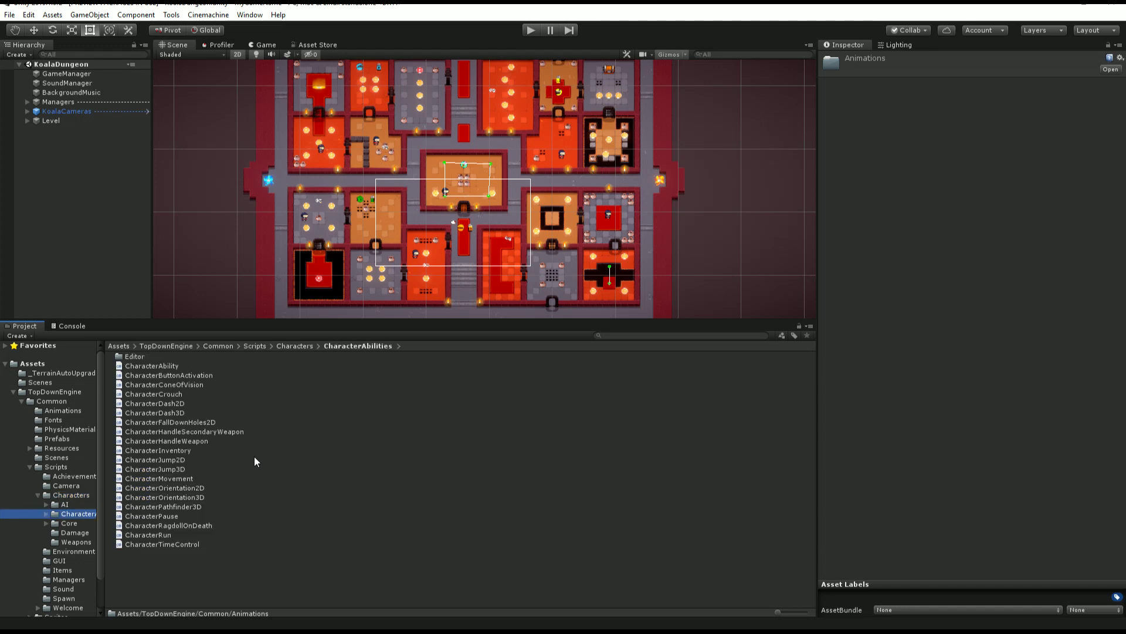
key(Down)
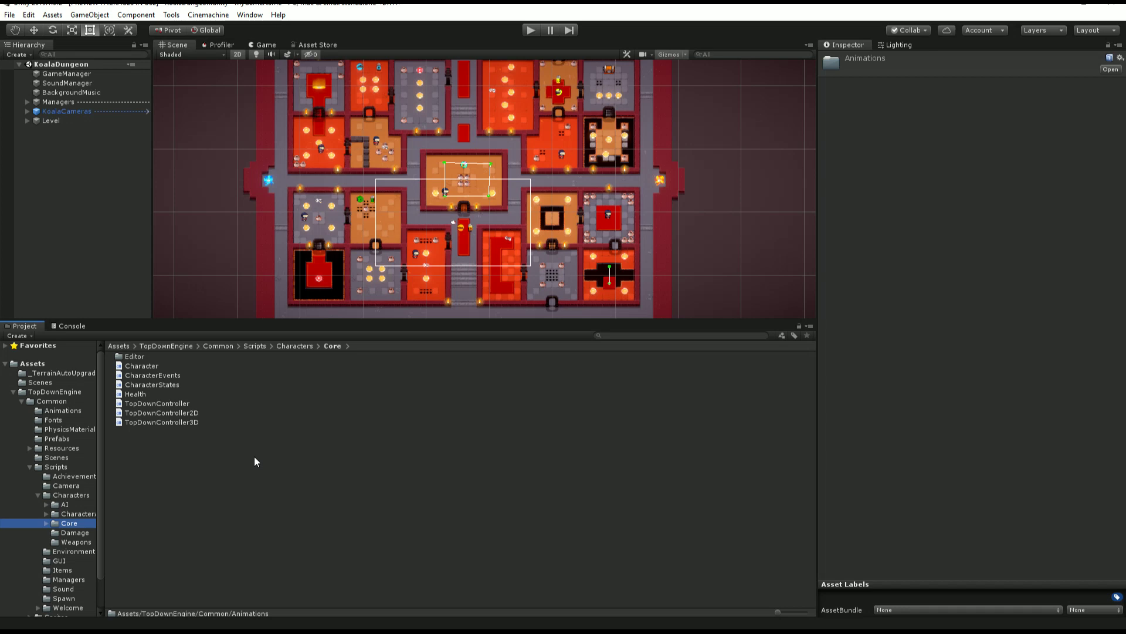
key(Down)
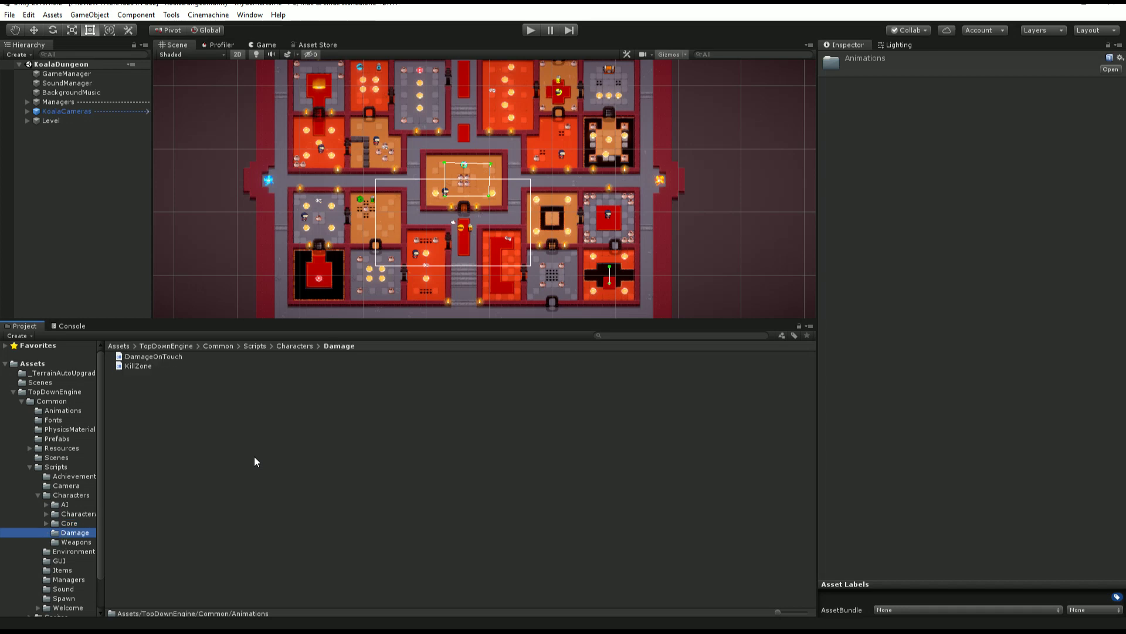
key(Down)
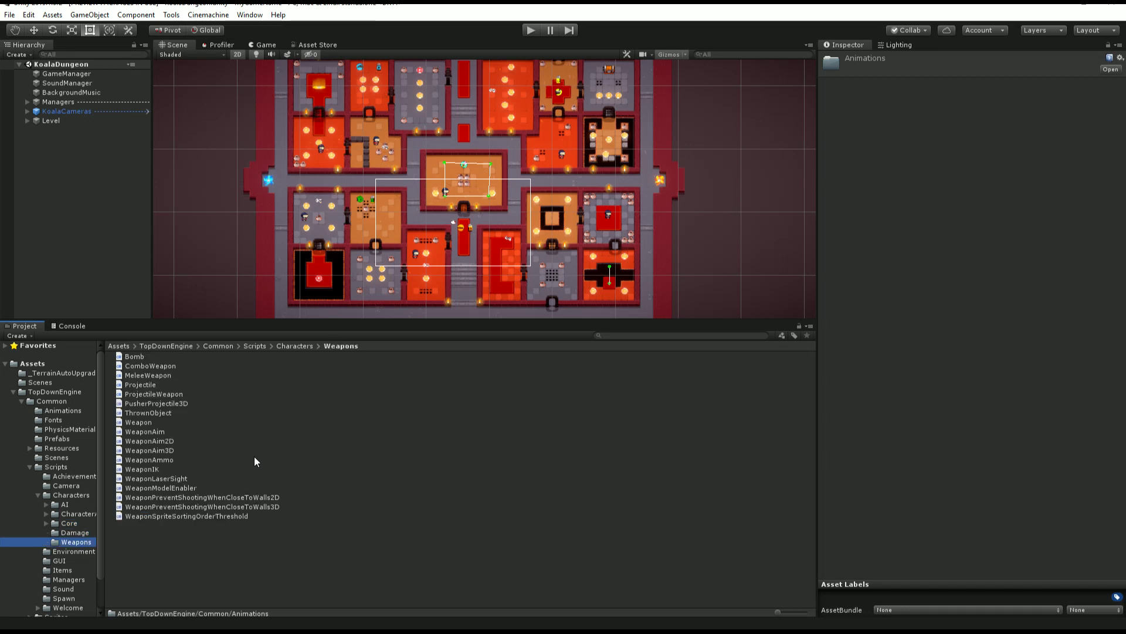
Step: Collapse Characters, view the Environment scripts, and finish on the Sprites folder contents
key(Left)
key(Left)
key(Down)
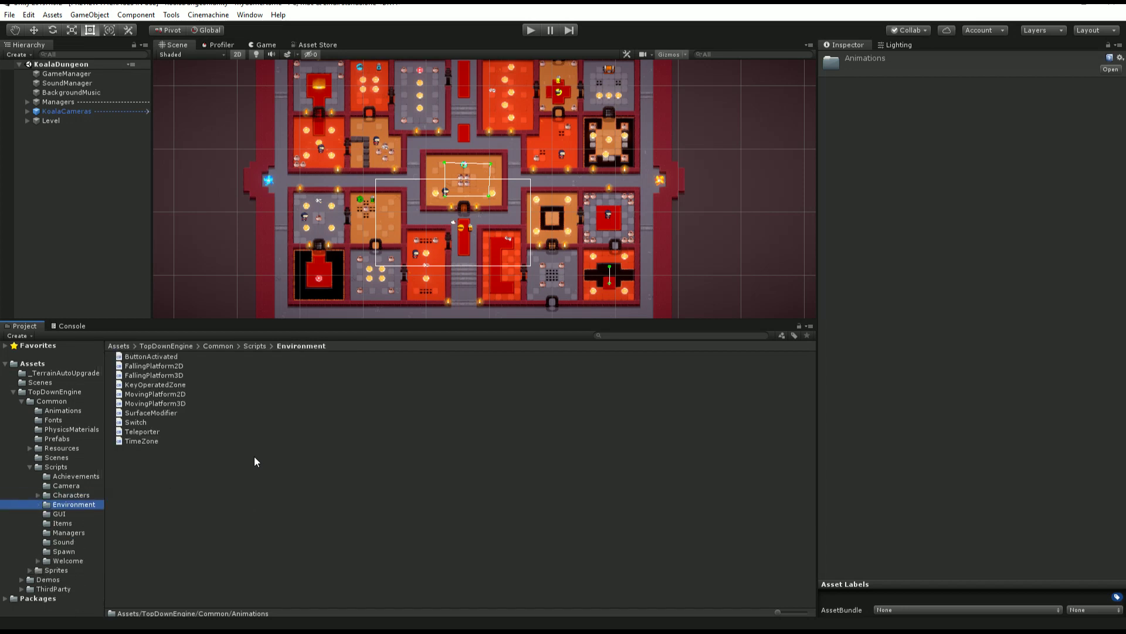
key(Down)
key(Down)
key(Left)
key(Left)
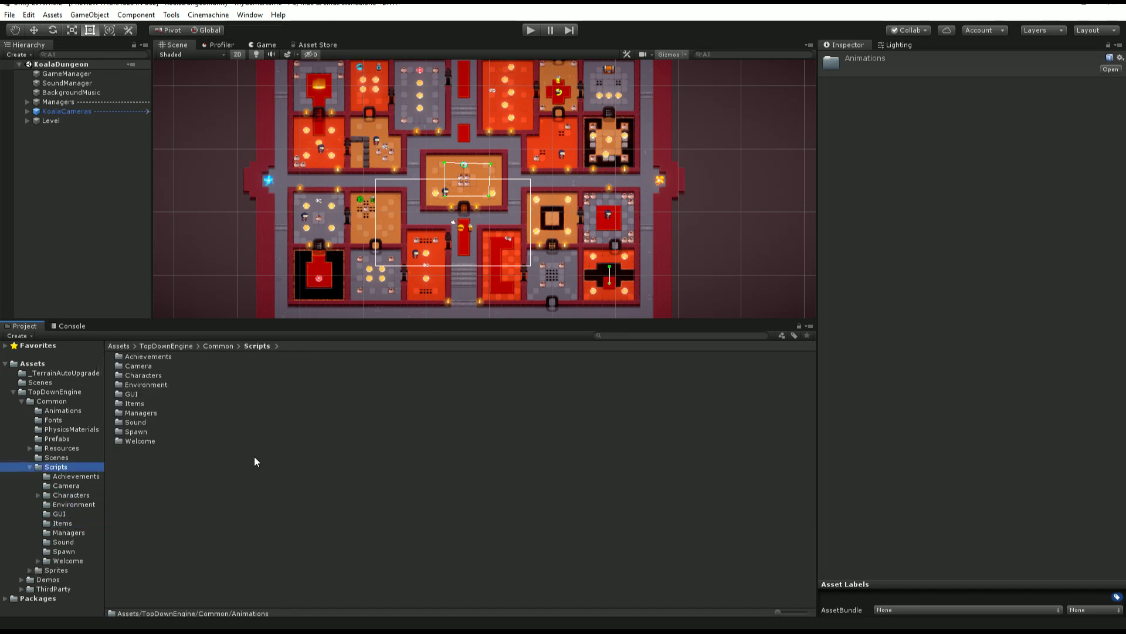
key(Down)
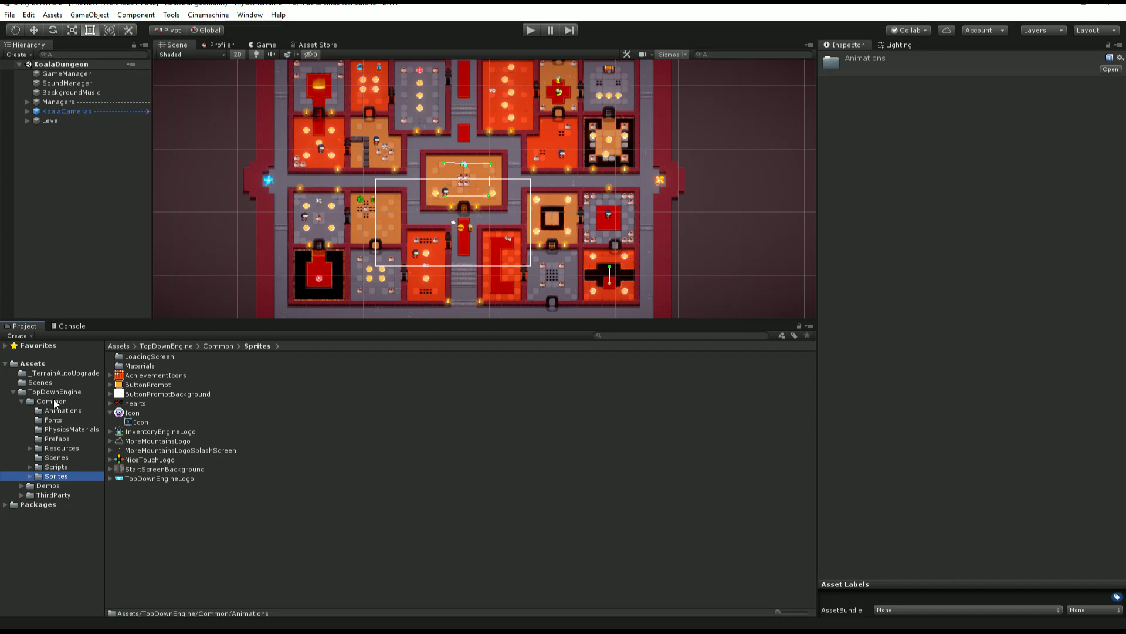
Step: Collapse Common and list the Demos folders Grasslands, Koala2D, LevelSelection, Loft3D, Minimal2D and Minimal3D
click(21, 401)
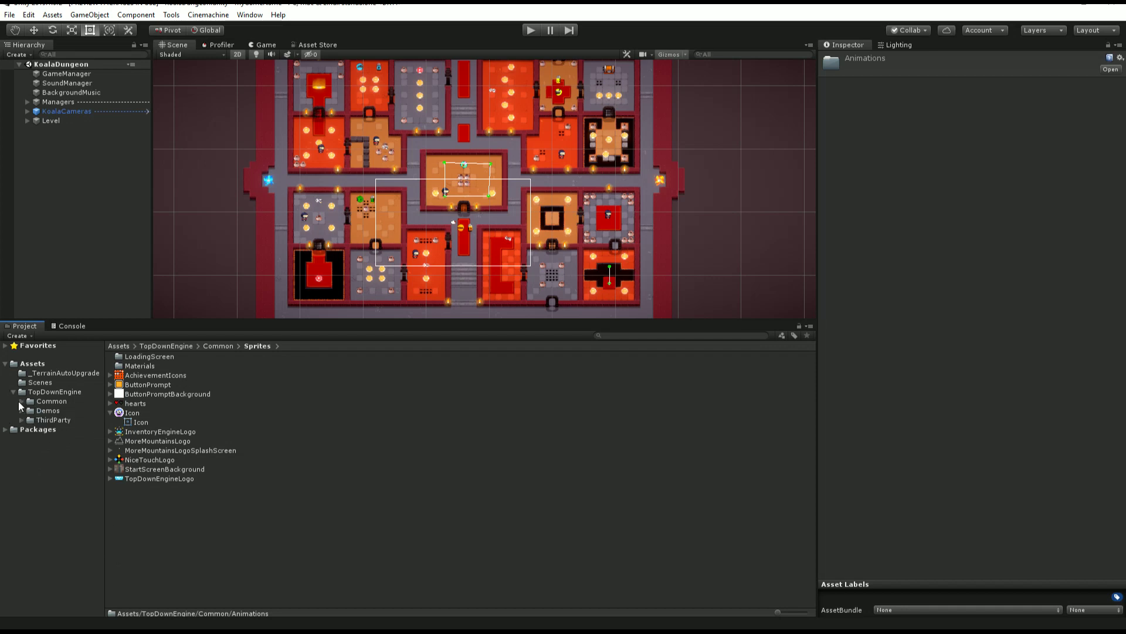
click(55, 408)
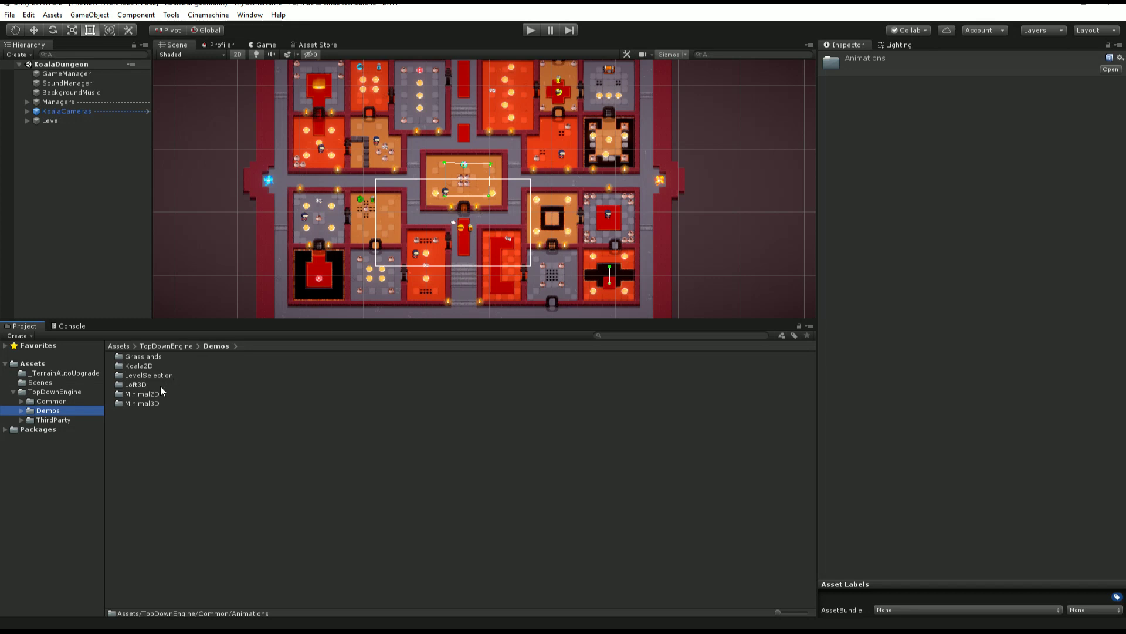
Step: Open ThirdParty > MoreMountains and step through InventoryEngine, MMFeedbacks, MMInterface and MMTools
click(63, 420)
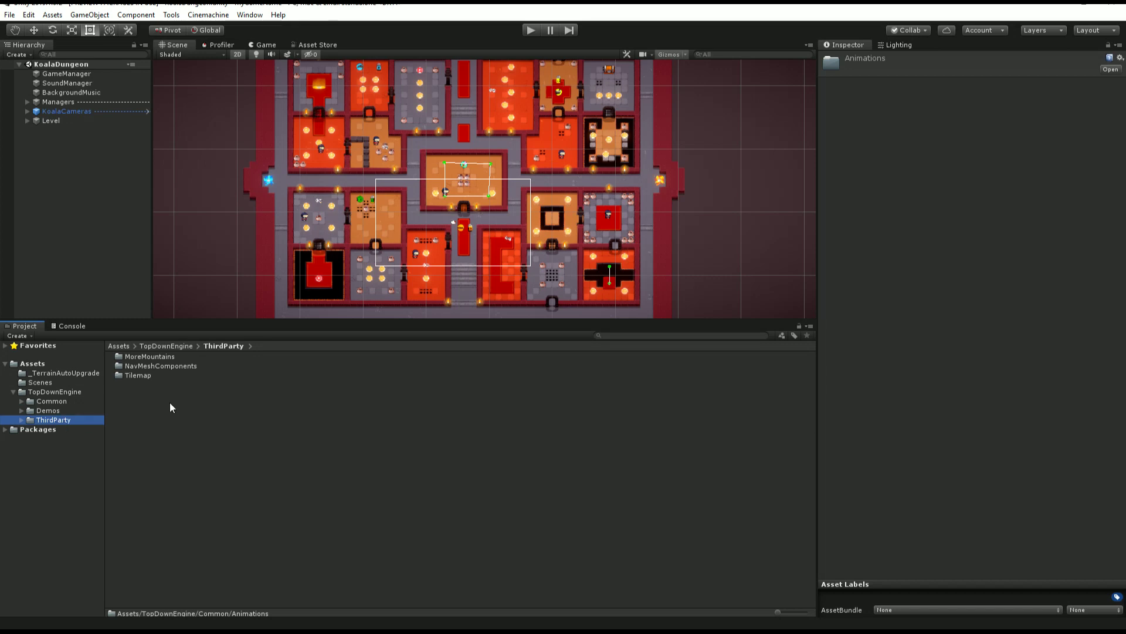
double_click(160, 358)
click(160, 357)
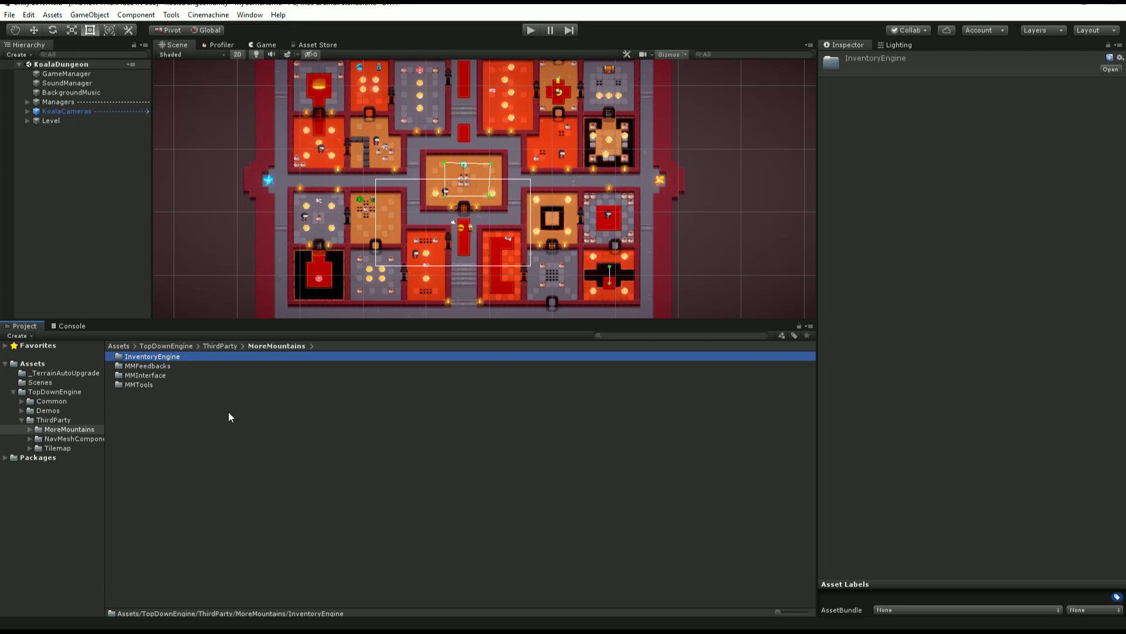
key(Down)
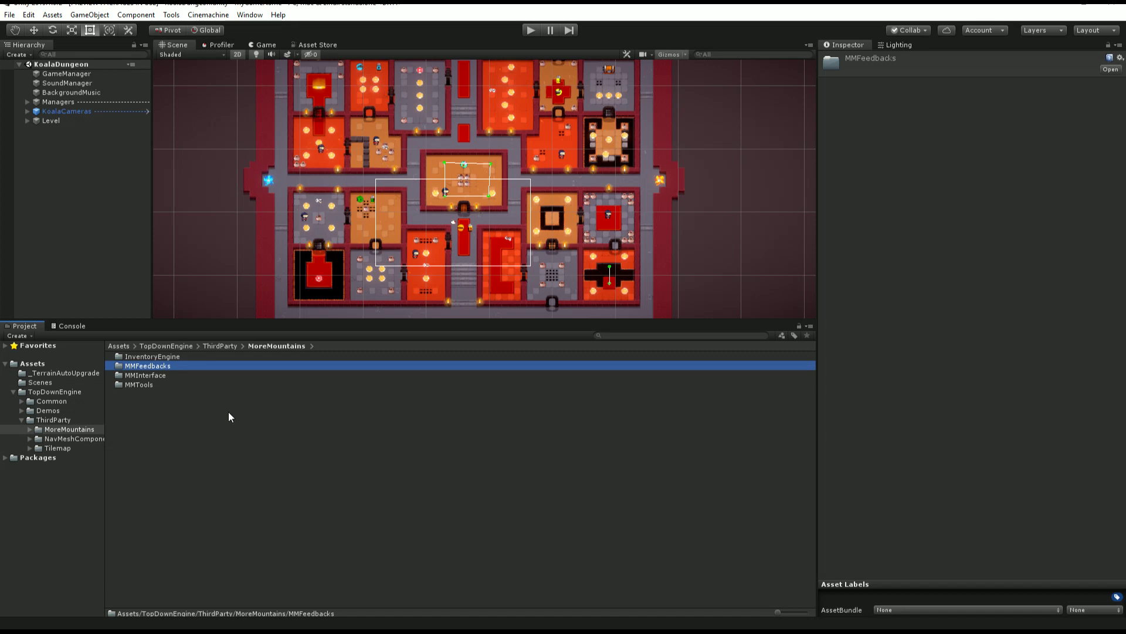
key(Down)
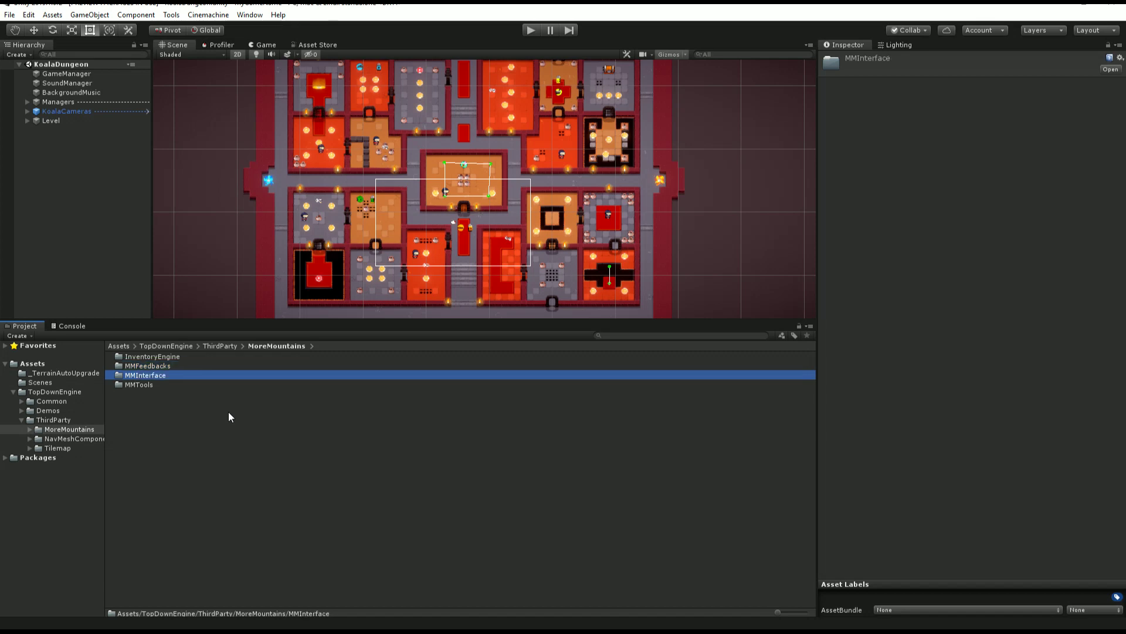
key(Down)
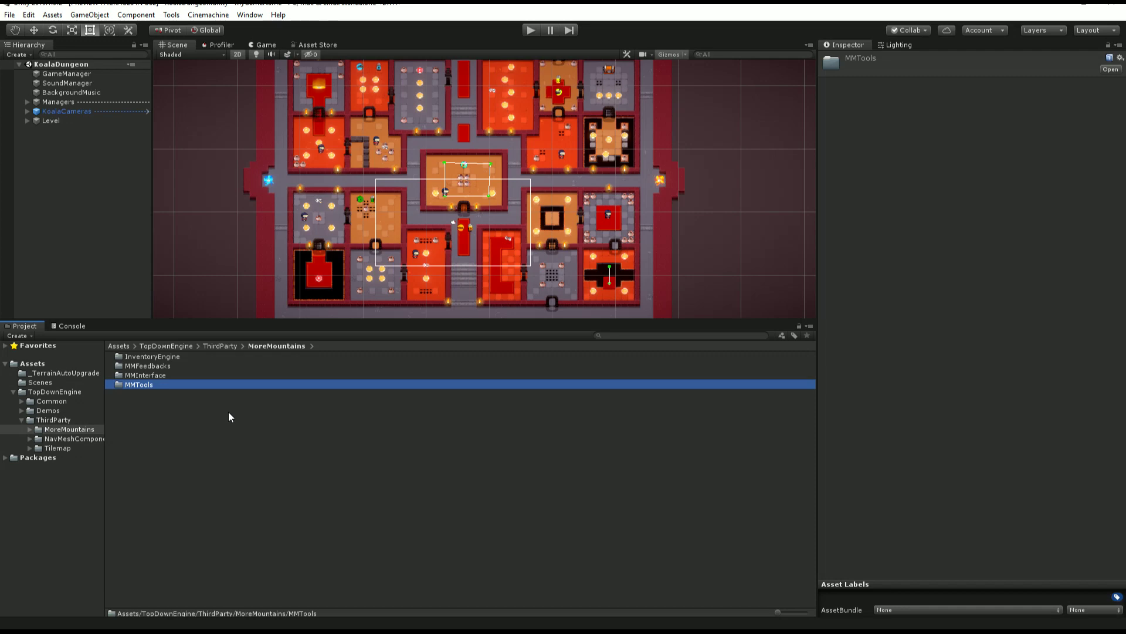
Step: Open MMTools, browse its Achievements and Animation folders and scroll the list, then return to MoreMountains
double_click(163, 384)
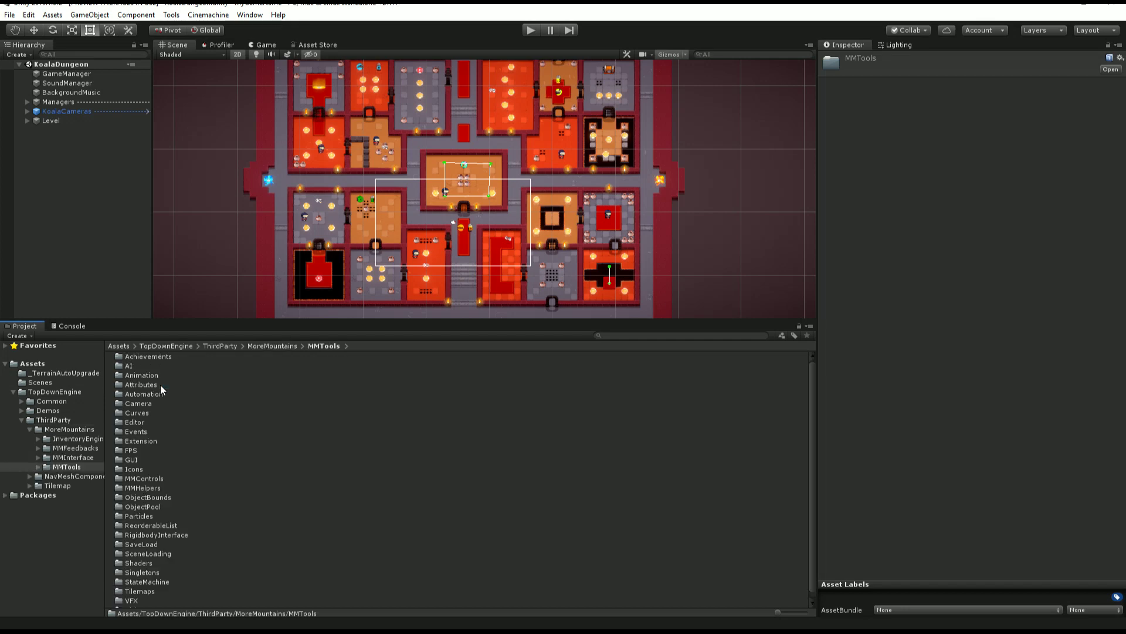
click(160, 358)
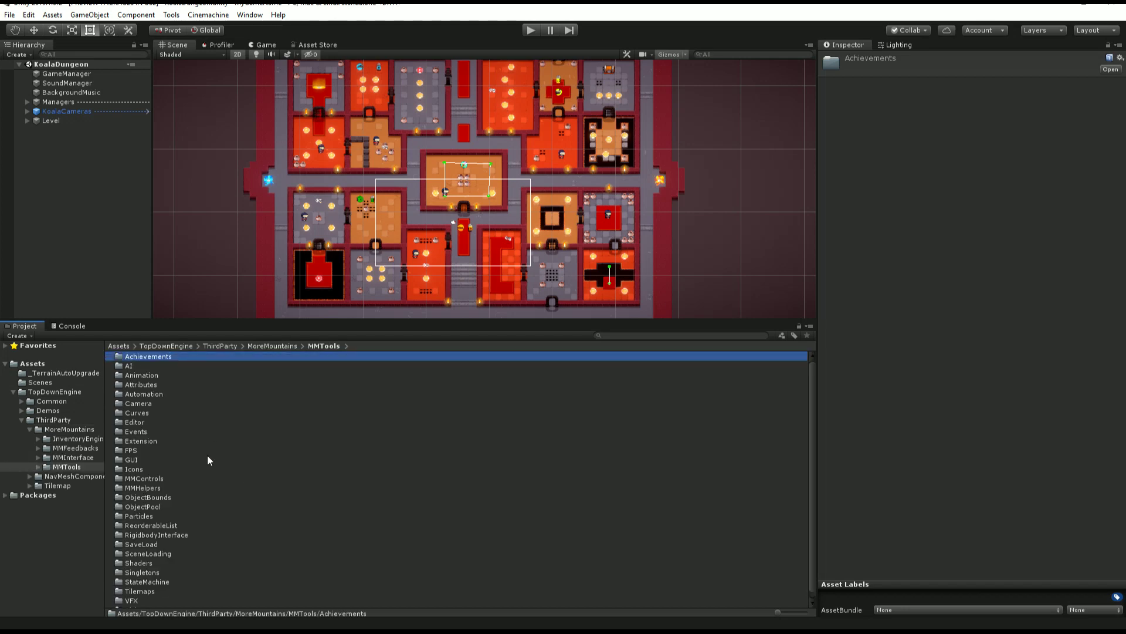
key(Down)
key(Down)
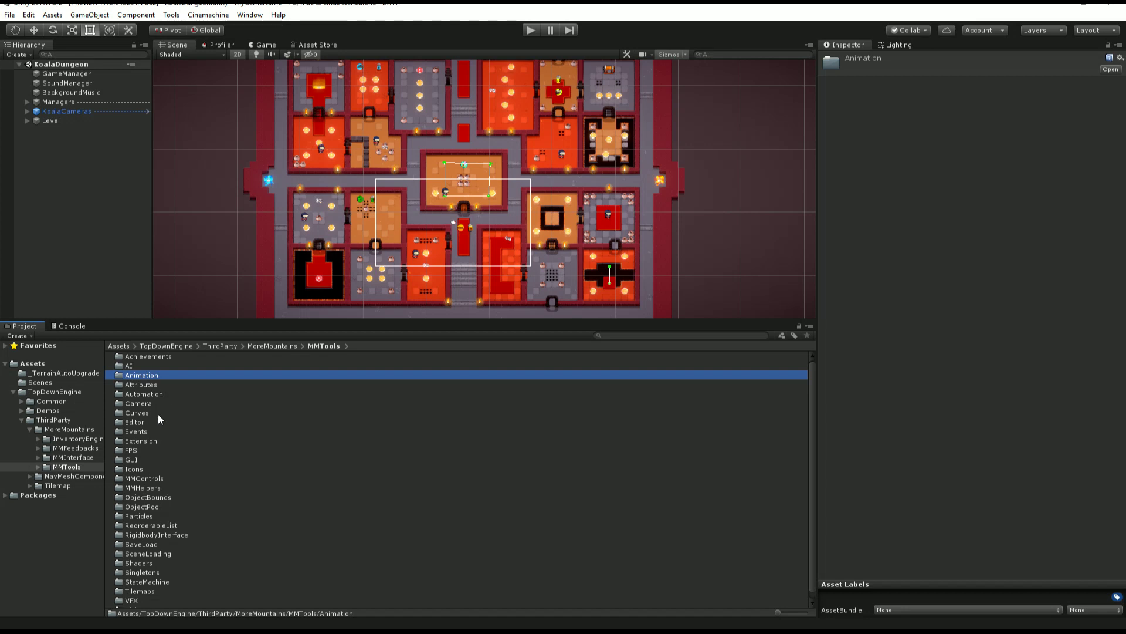
scroll(146, 467, down, 1)
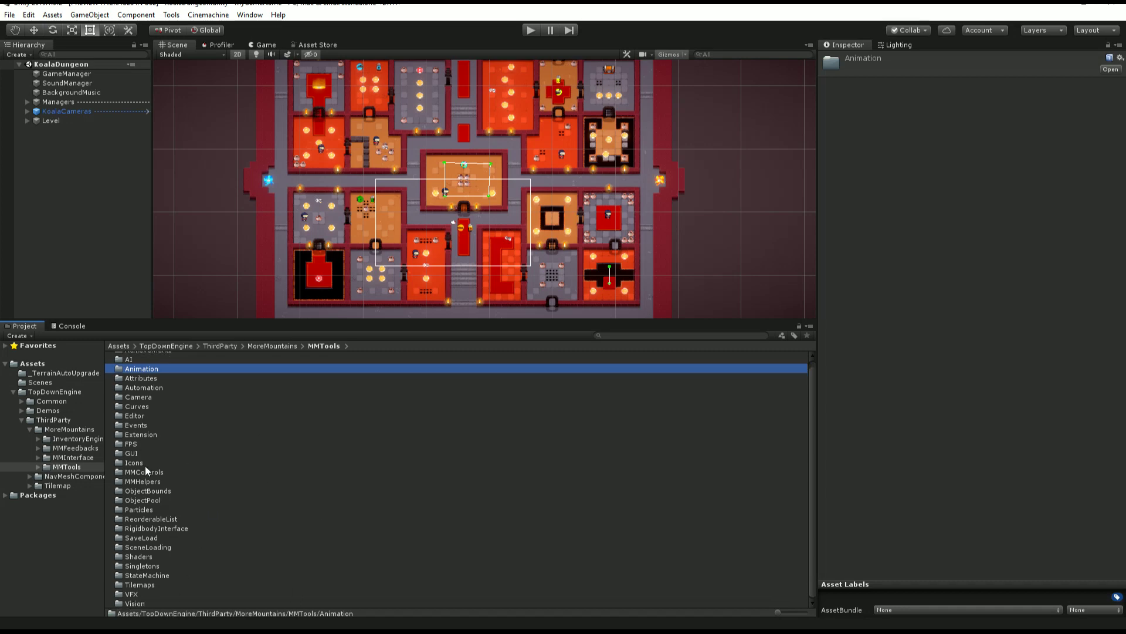
click(71, 430)
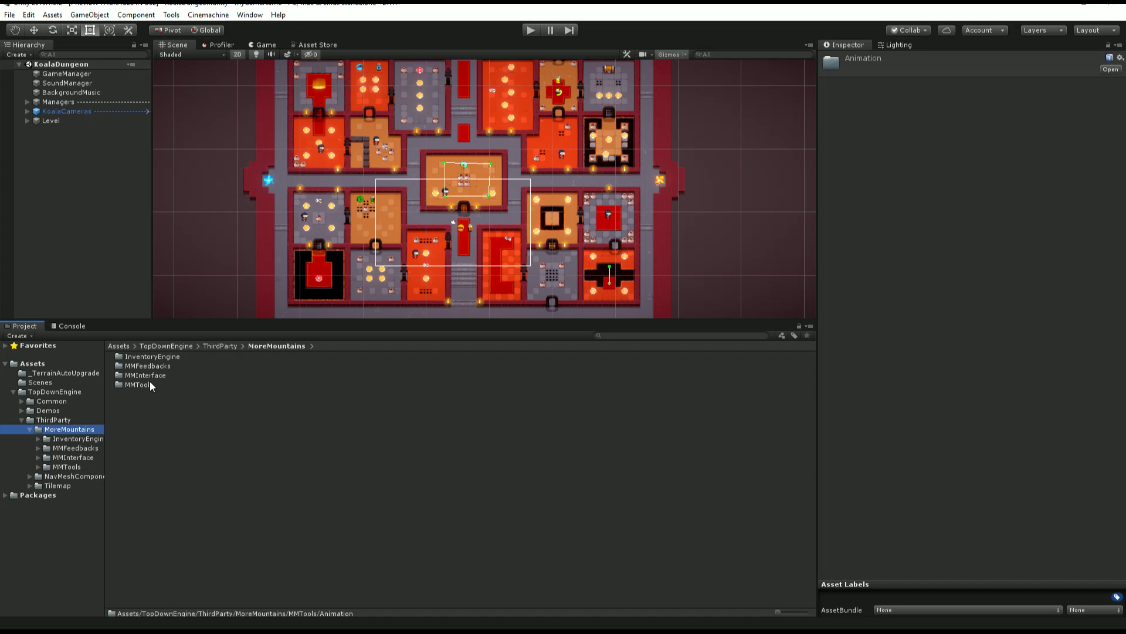
Step: View NavMeshComponents' Editor and Scripts folders, collapse MoreMountains, then show Tilemap's 2dExtras folder
click(75, 476)
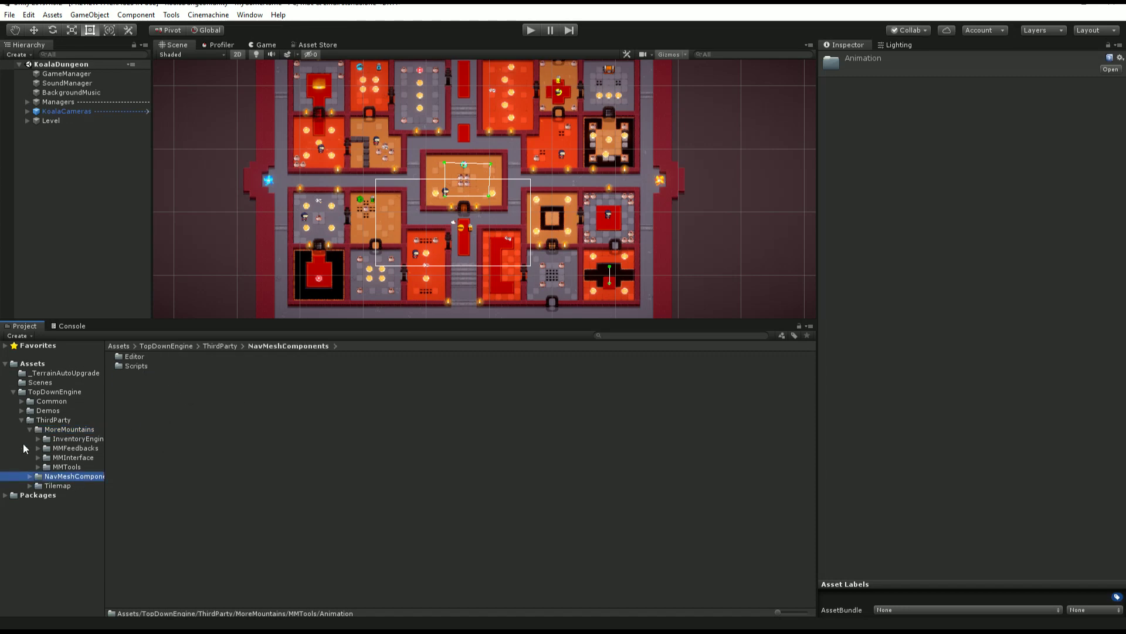
click(30, 427)
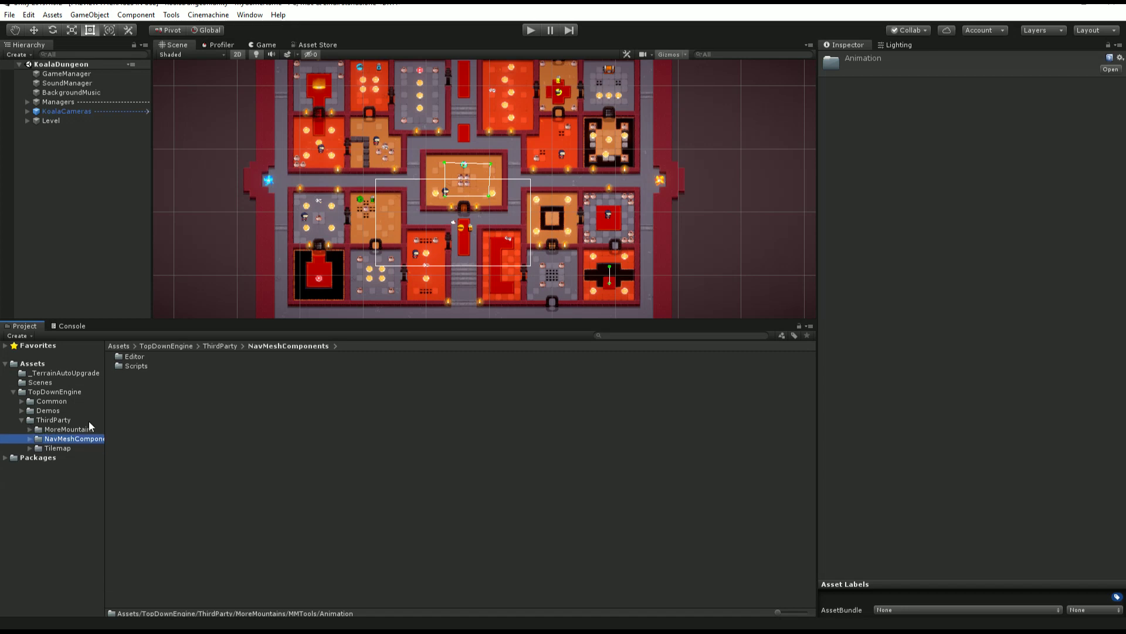
click(56, 448)
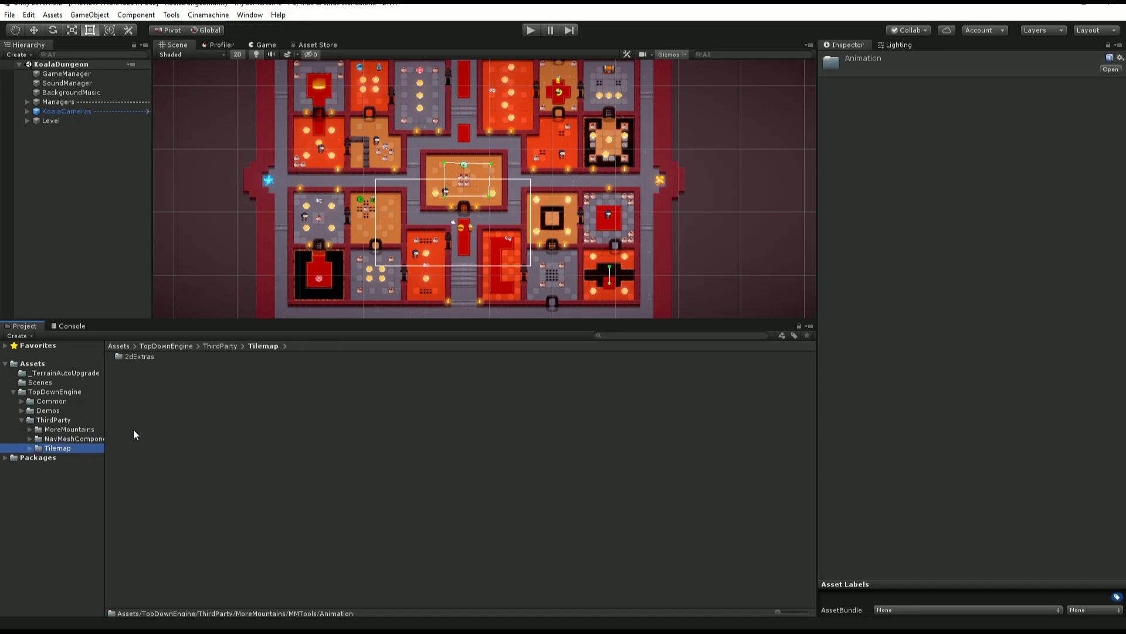
Step: Collapse ThirdParty back to the TopDownEngine folder and select Demos among its contents
key(Left)
key(Left)
key(Left)
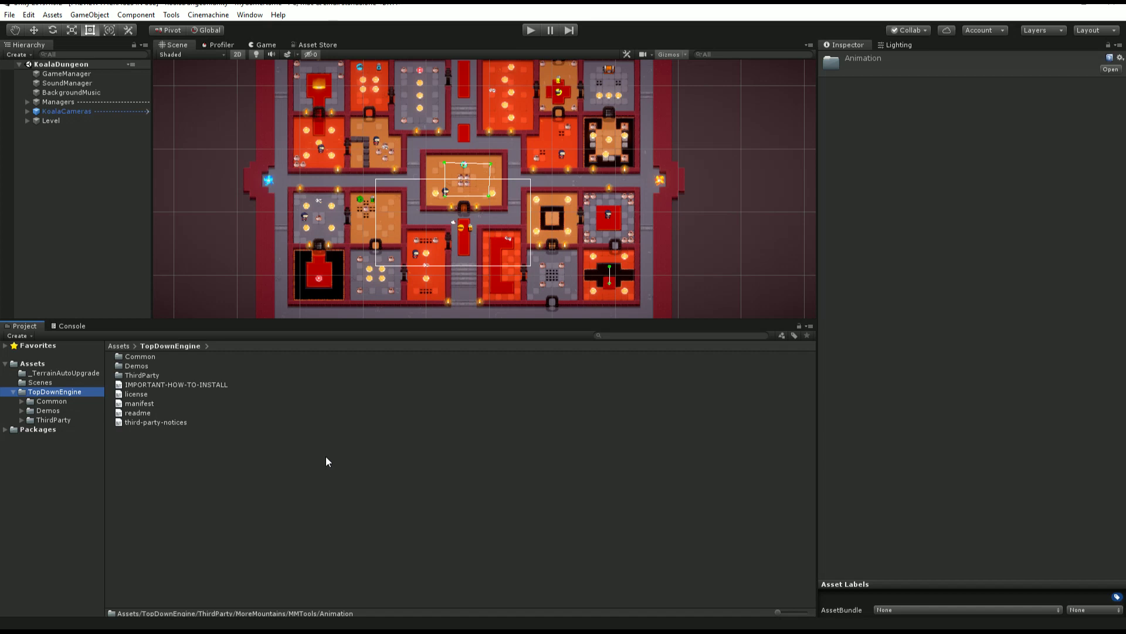
click(149, 365)
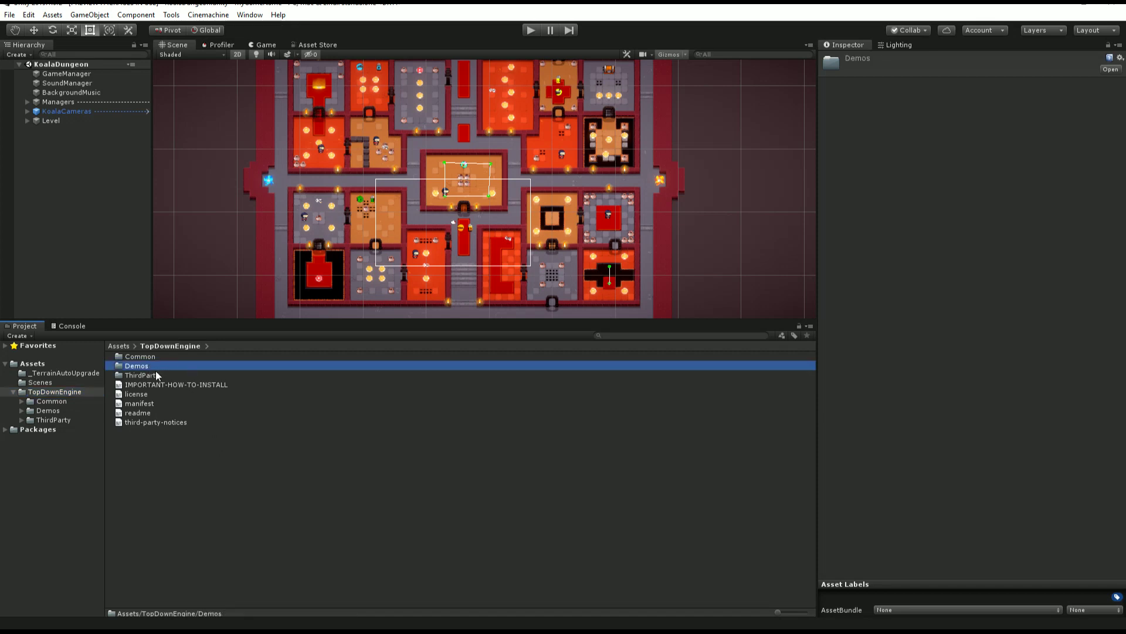